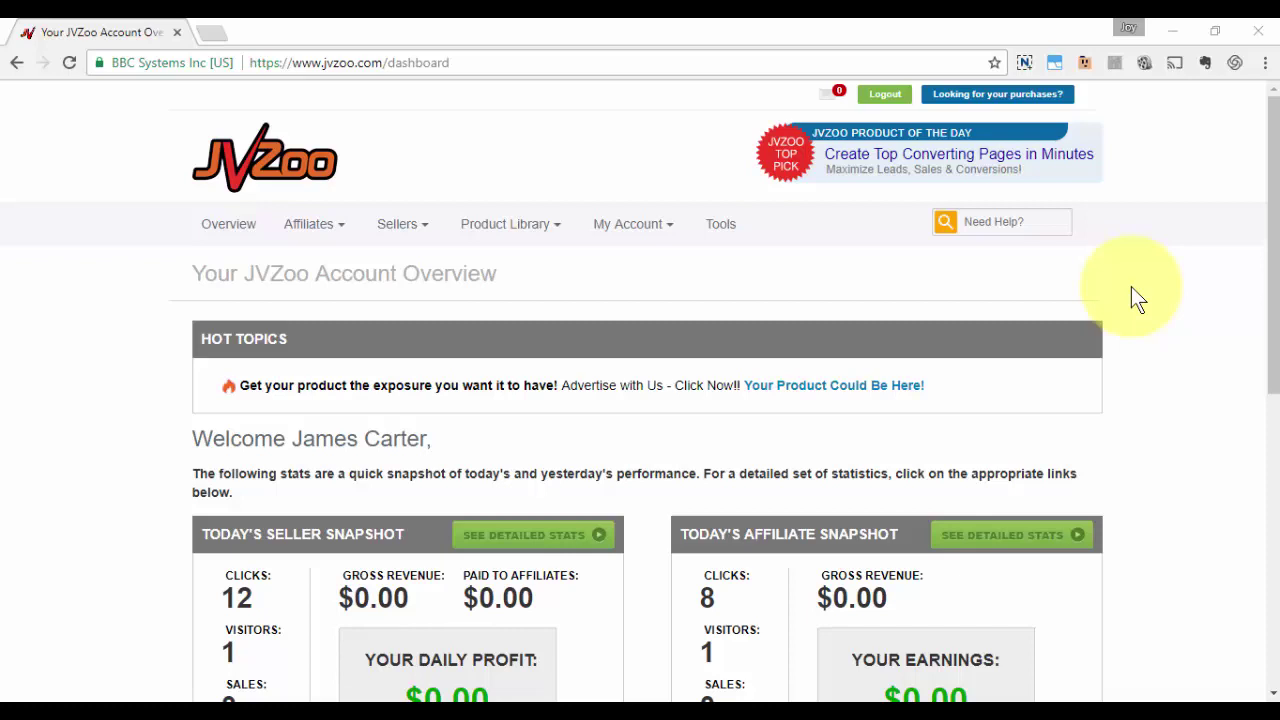
- Go to My Account > Customer Filtering and review the redirect URL, peer network, email and country blacklists
{"action": "left_click", "coordinate": [667, 233]}
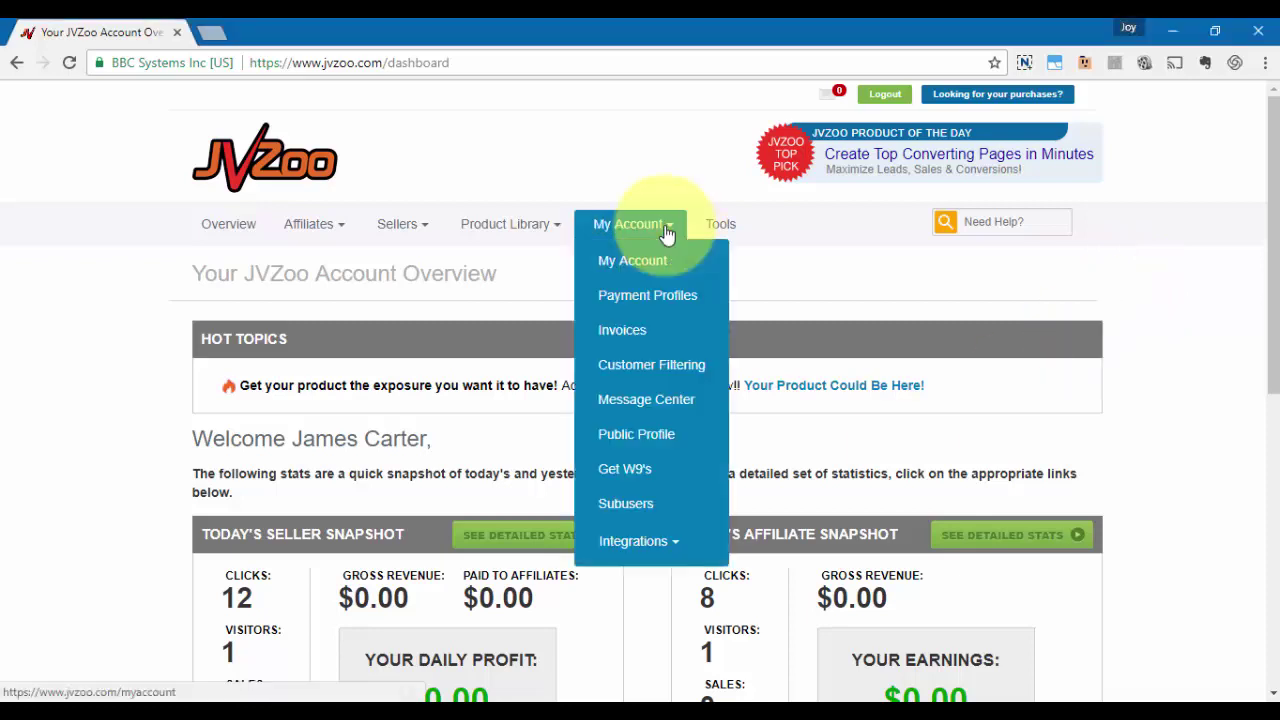
{"action": "left_click", "coordinate": [681, 366]}
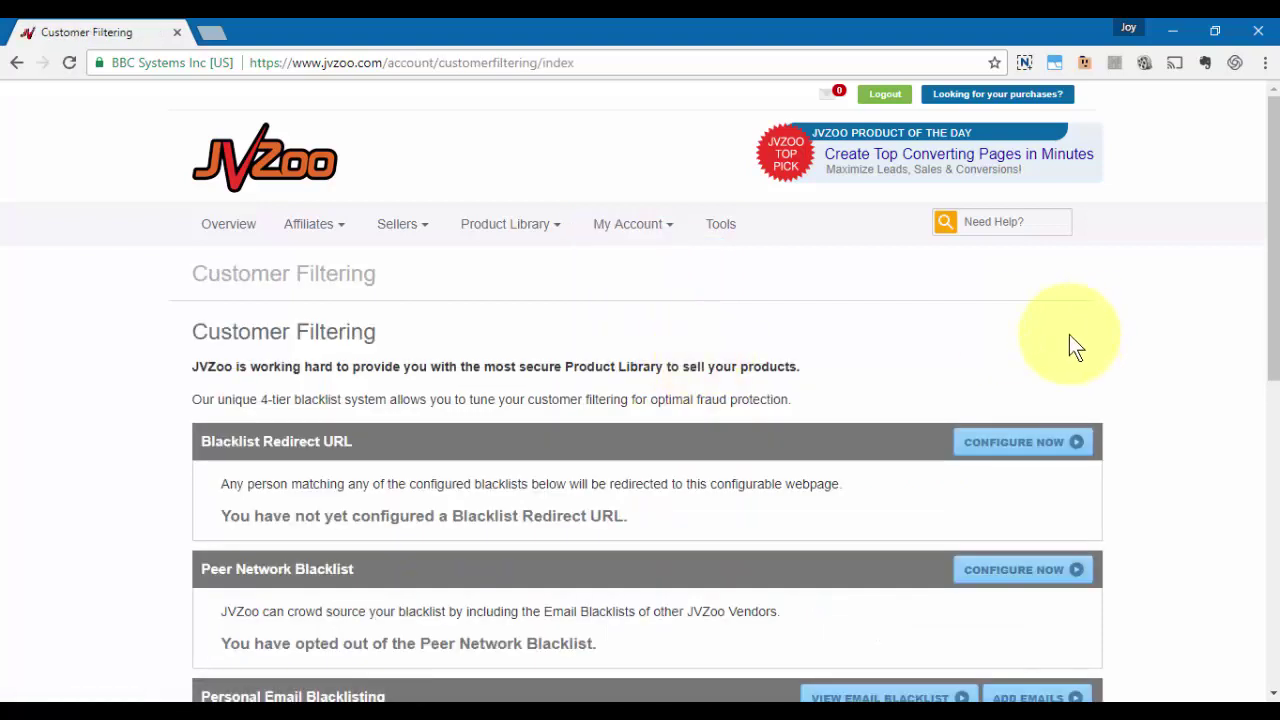
{"action": "scroll", "coordinate": [1083, 326], "scroll_direction": "down", "scroll_amount": 2}
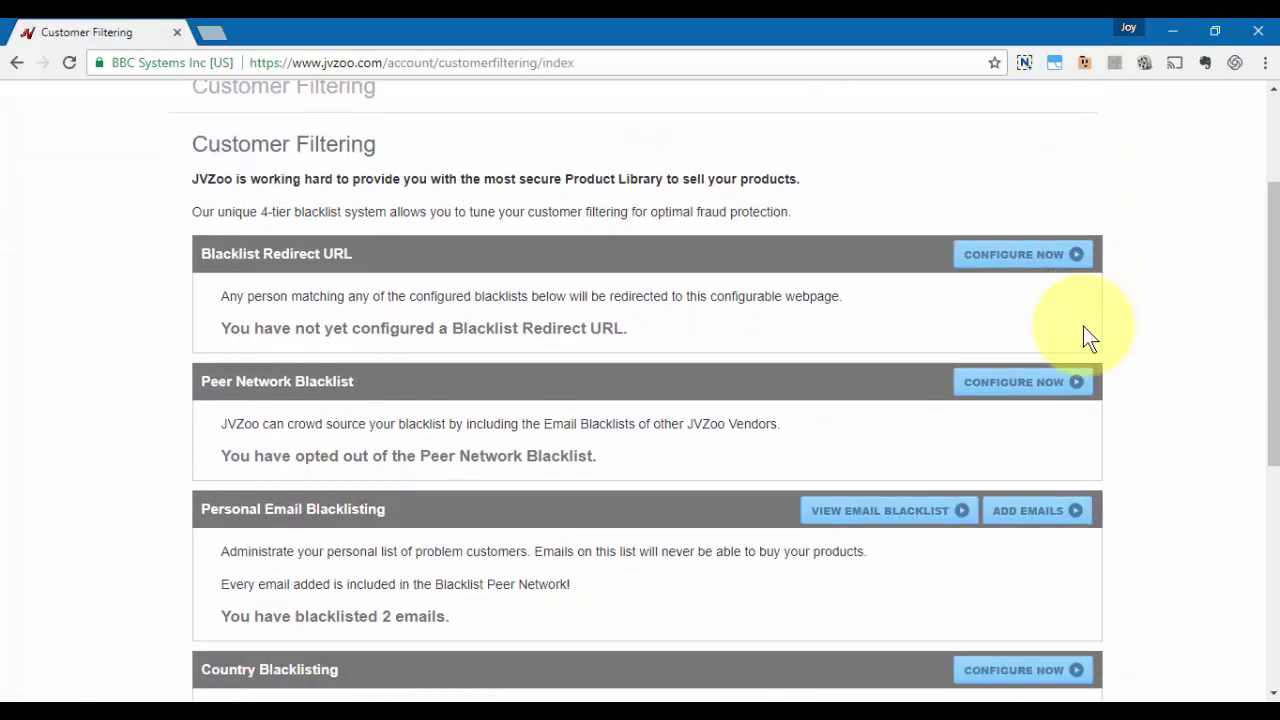
{"action": "scroll", "coordinate": [1090, 338], "scroll_direction": "down", "scroll_amount": 4}
{"action": "scroll", "coordinate": [1090, 338], "scroll_direction": "up", "scroll_amount": 4}
{"action": "scroll", "coordinate": [1083, 326], "scroll_direction": "up", "scroll_amount": 1}
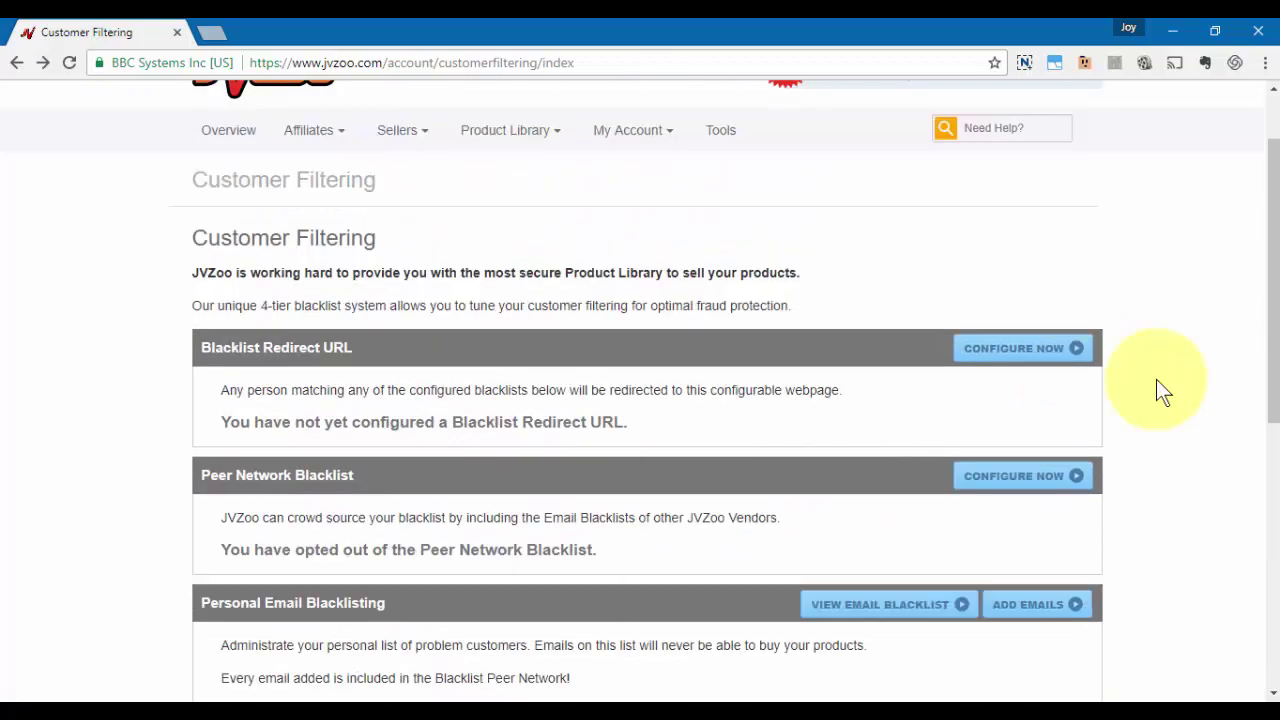
{"action": "left_click", "coordinate": [1033, 358]}
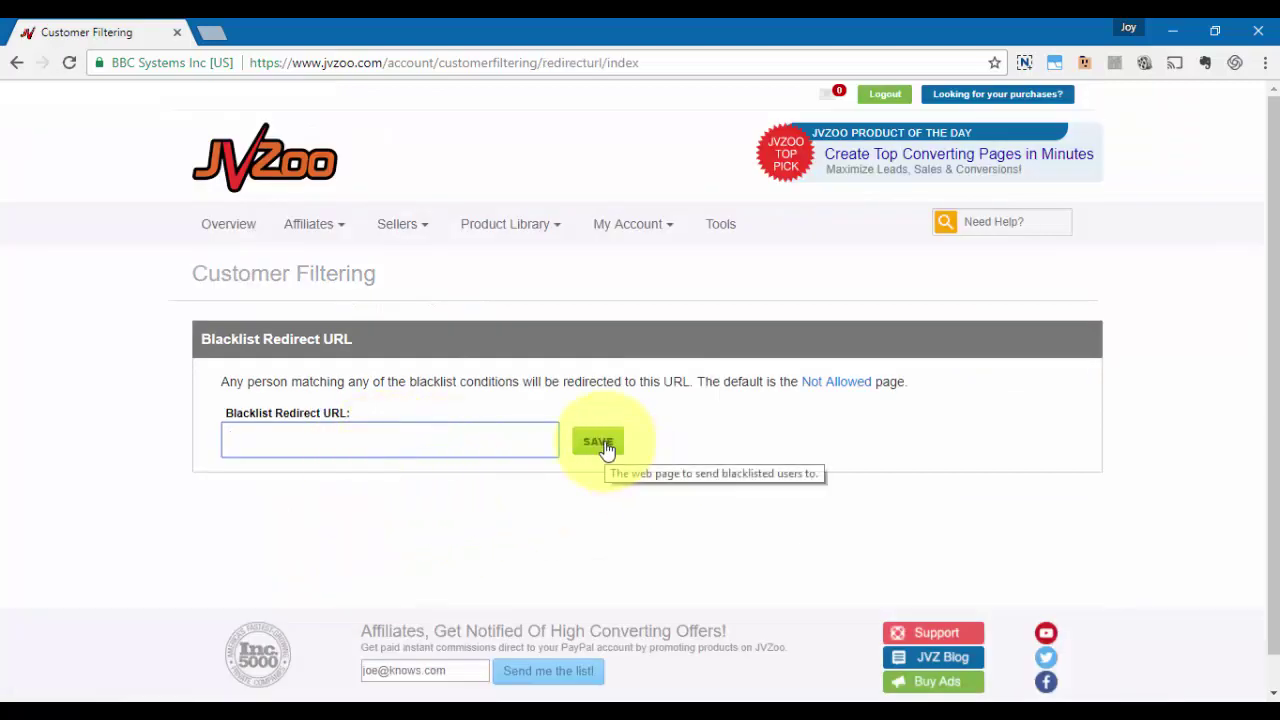
{"action": "left_click", "coordinate": [17, 63]}
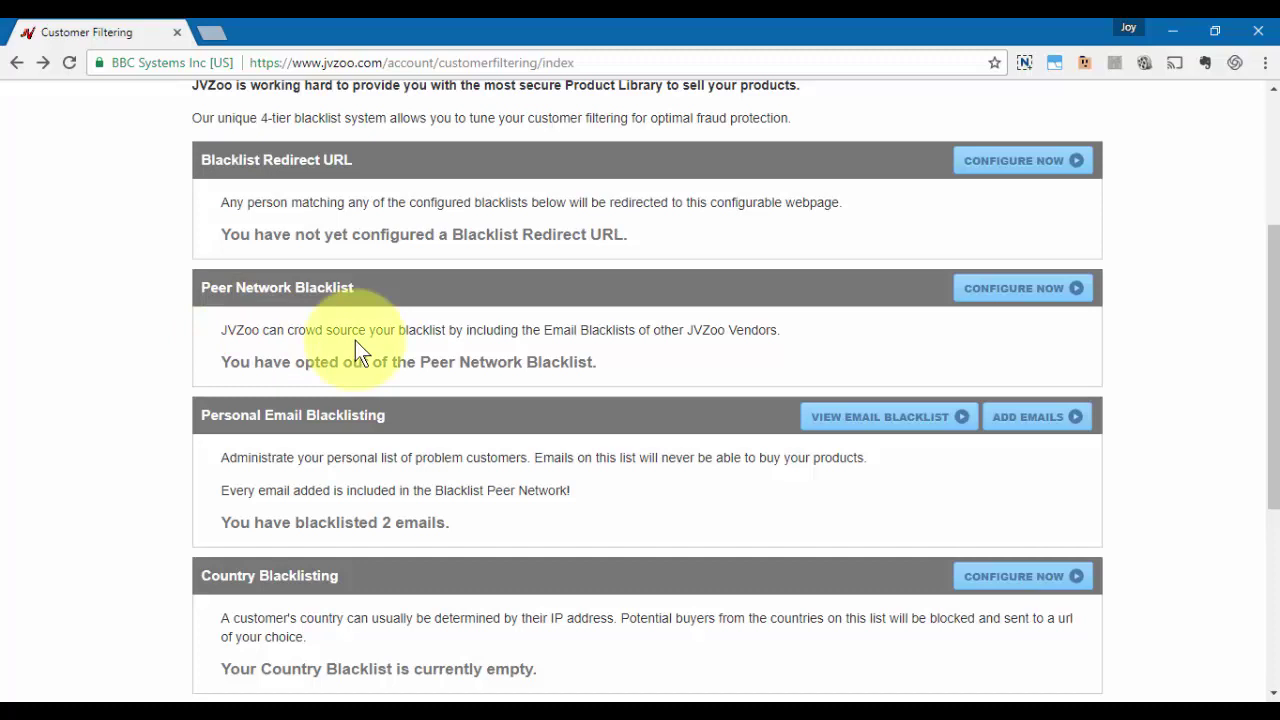
- Activate the Peer Network Blacklist with a vendor threshold of 4 and save the settings
{"action": "left_click", "coordinate": [1008, 294]}
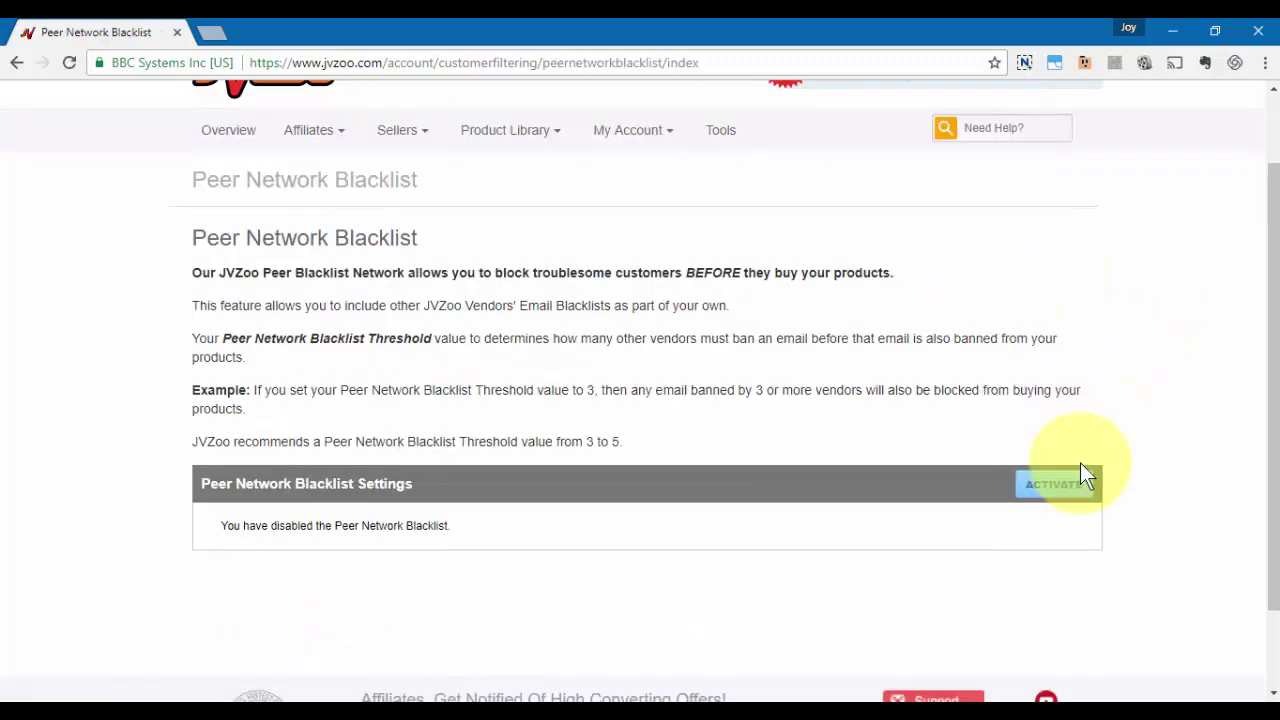
{"action": "left_click", "coordinate": [1072, 489]}
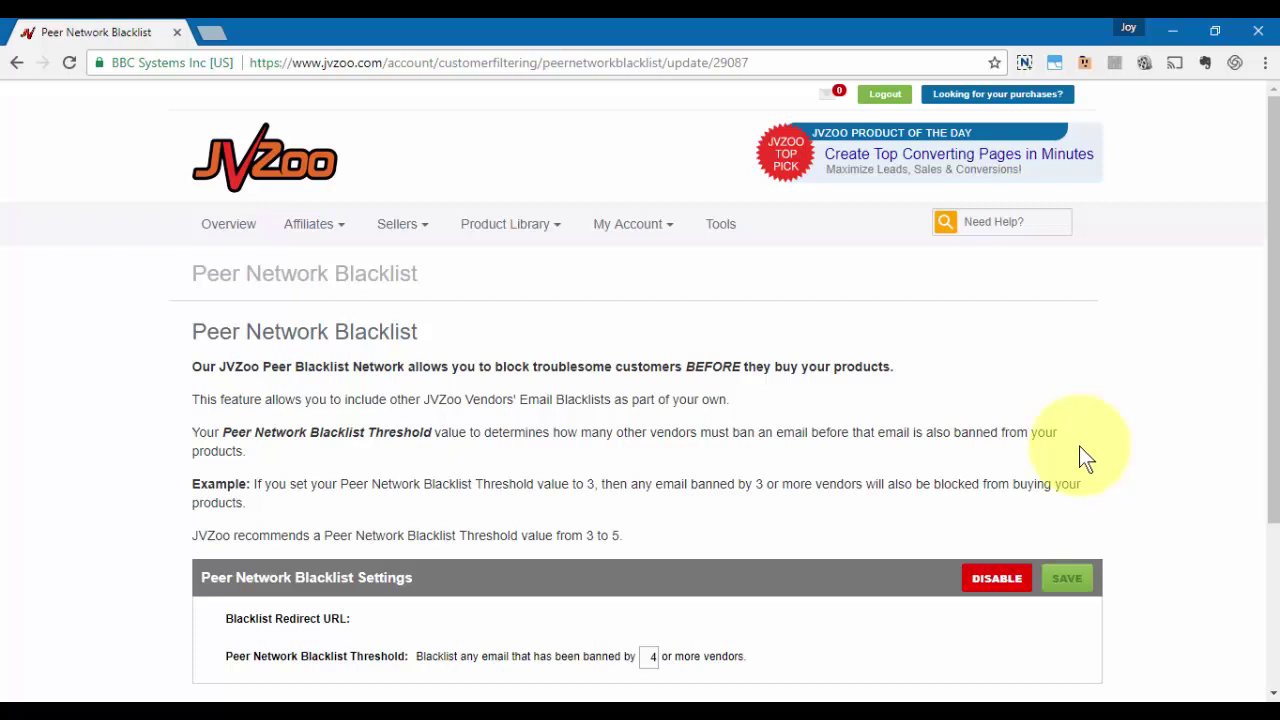
{"action": "scroll", "coordinate": [1076, 446], "scroll_direction": "down", "scroll_amount": 2}
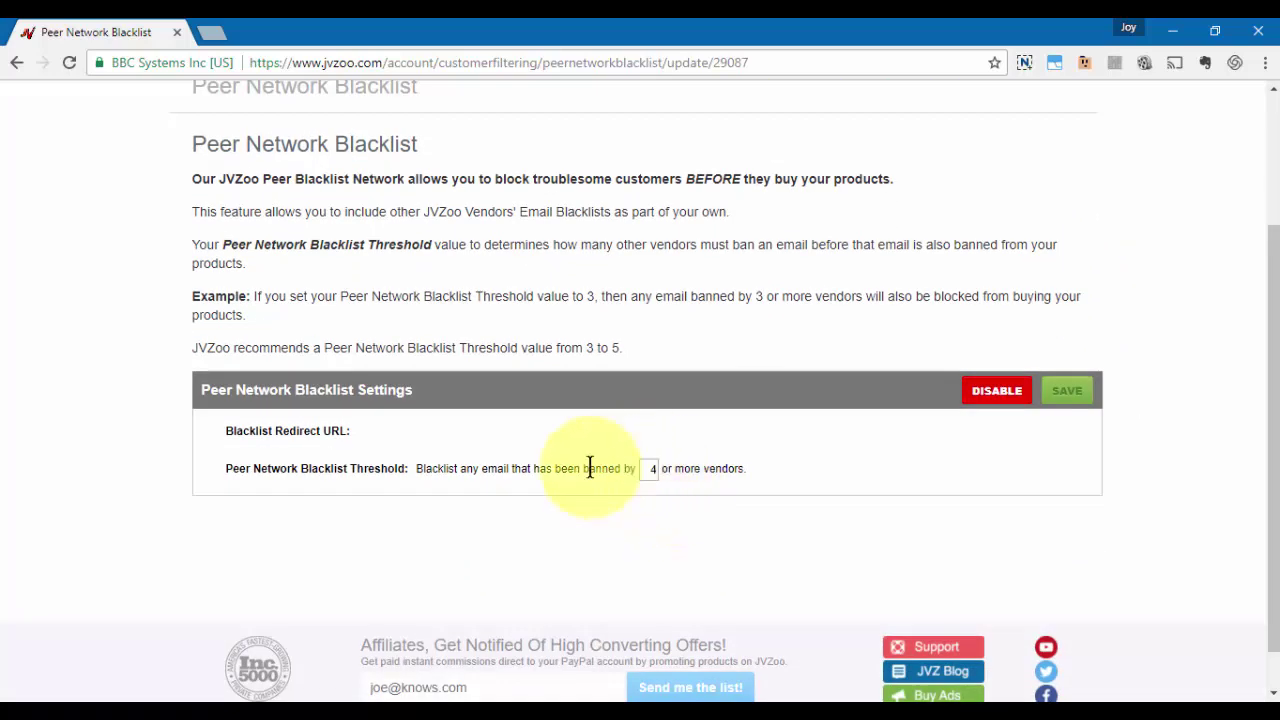
{"action": "left_click", "coordinate": [651, 469]}
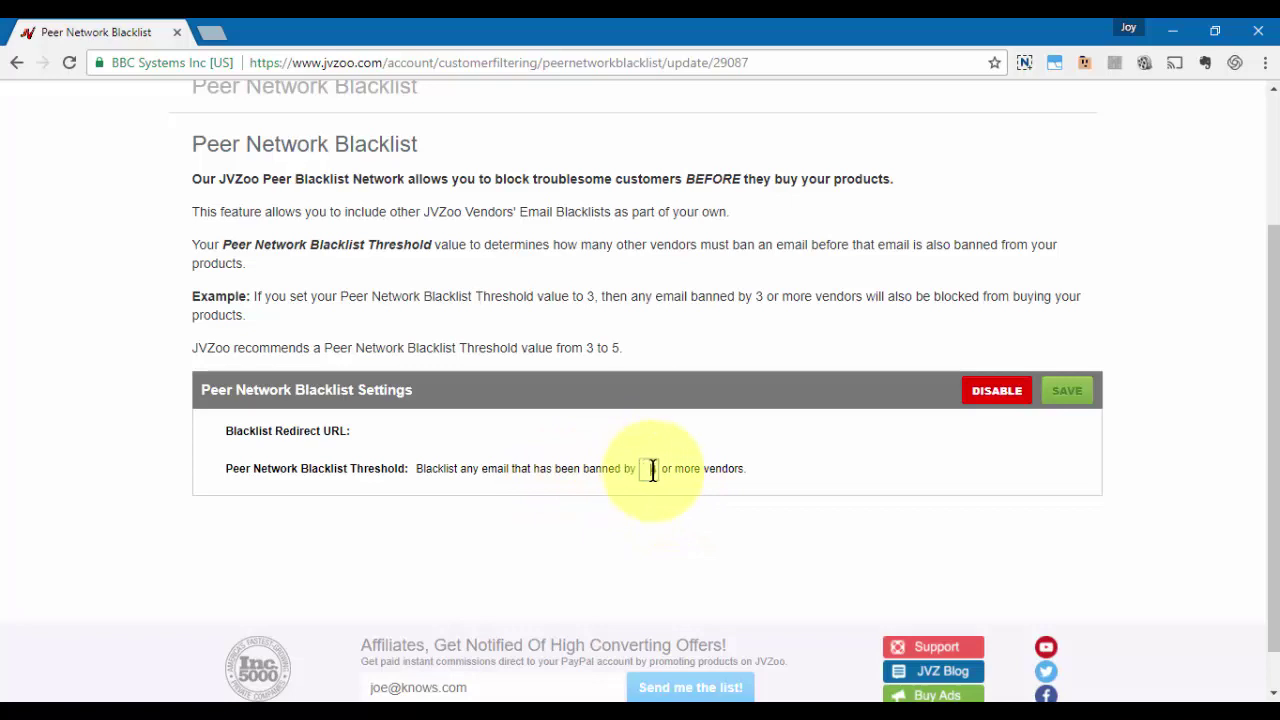
{"action": "double_click", "coordinate": [660, 470]}
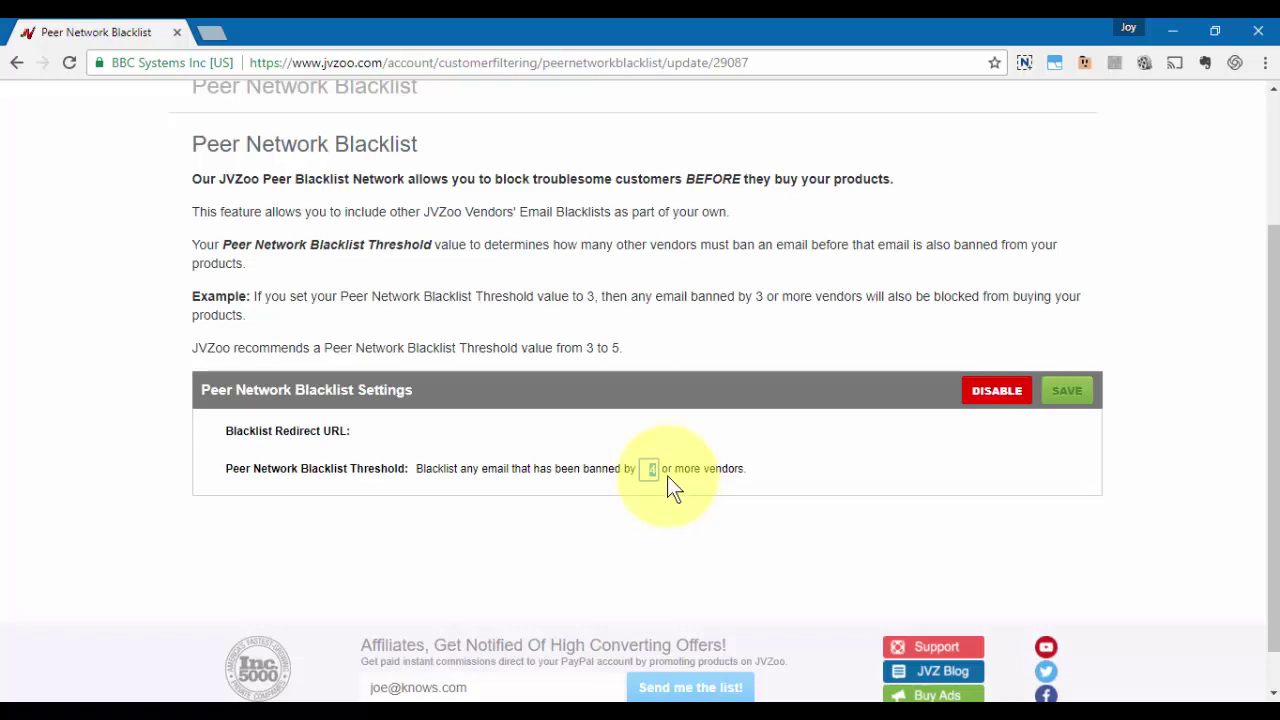
{"action": "type", "text": "4"}
{"action": "left_click", "coordinate": [1078, 391]}
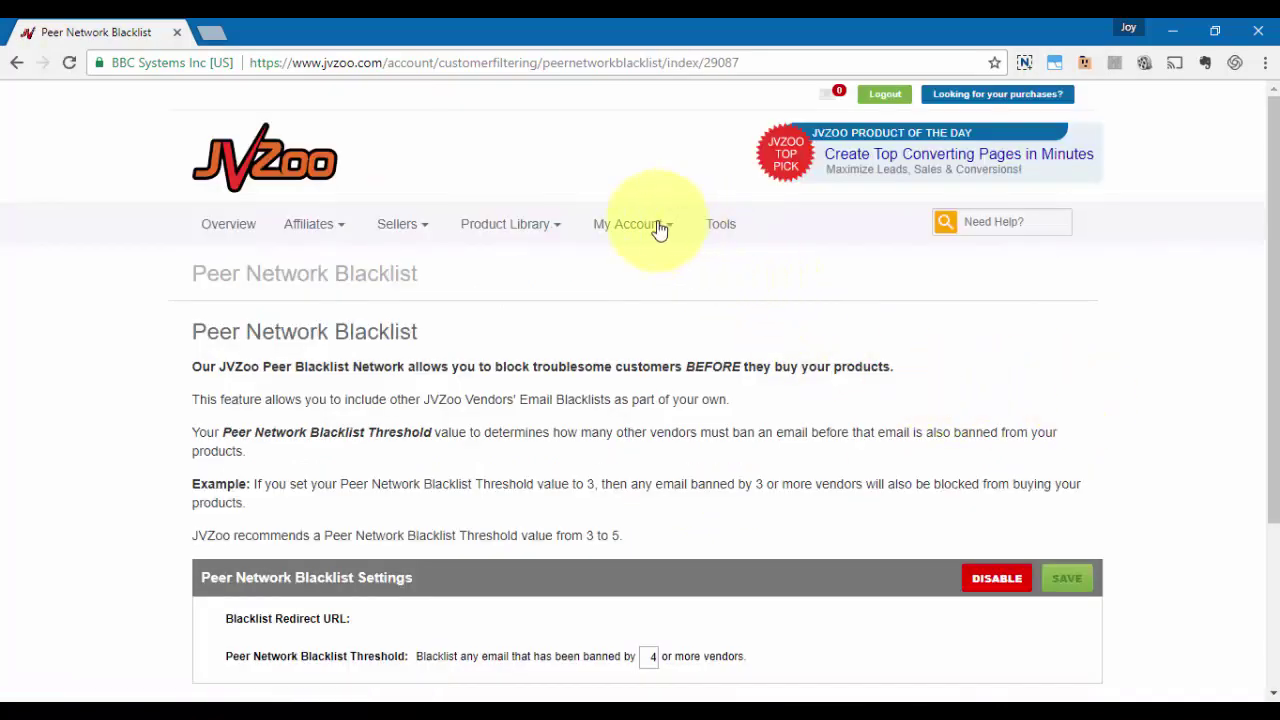
- Navigate back to the Customer Filtering overview through My Account and scroll to the blacklist counts
{"action": "left_click", "coordinate": [651, 223]}
{"action": "left_click", "coordinate": [663, 364]}
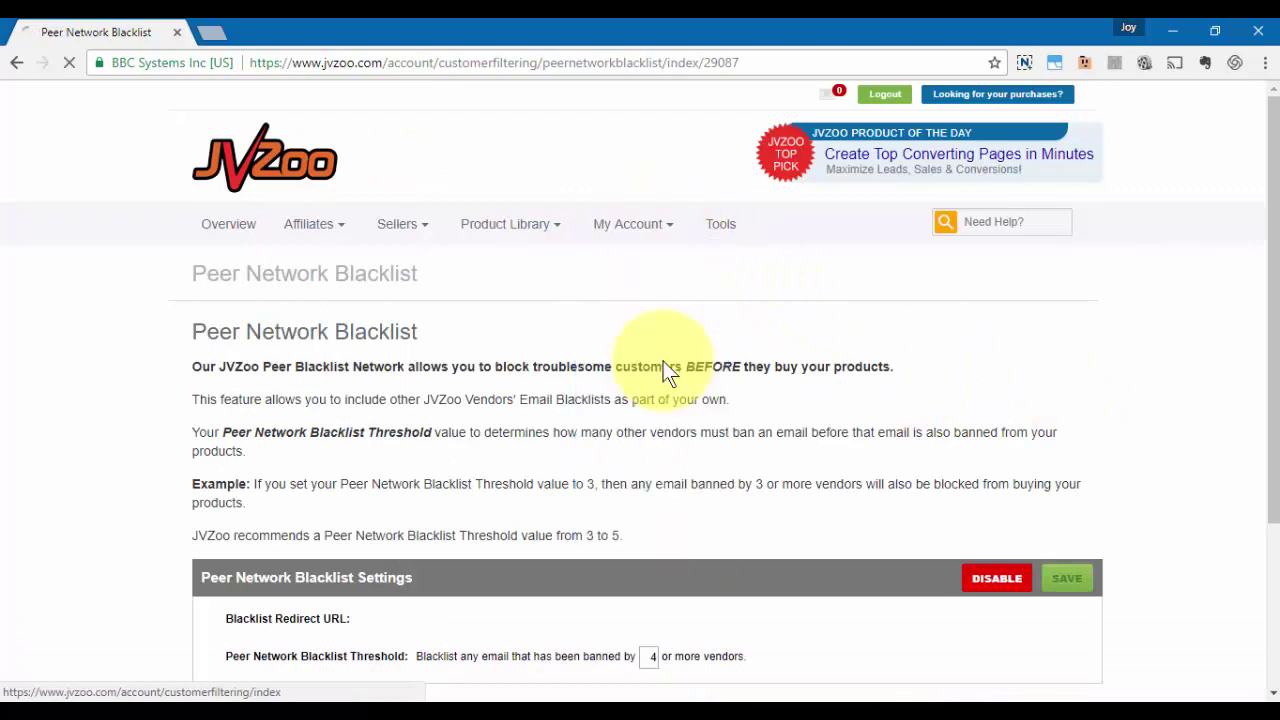
{"action": "scroll", "coordinate": [520, 400], "scroll_direction": "down", "scroll_amount": 5}
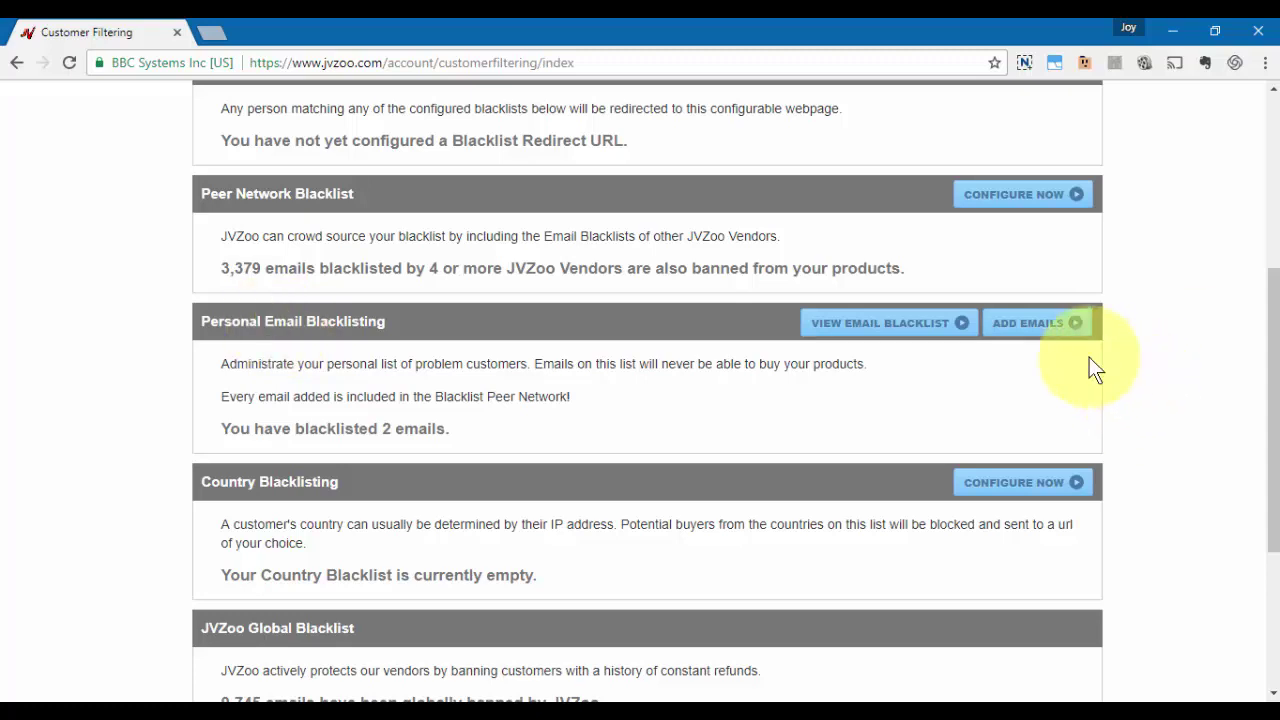
- Open the Add Emails page, then go back without adding any emails
{"action": "left_click", "coordinate": [1029, 333]}
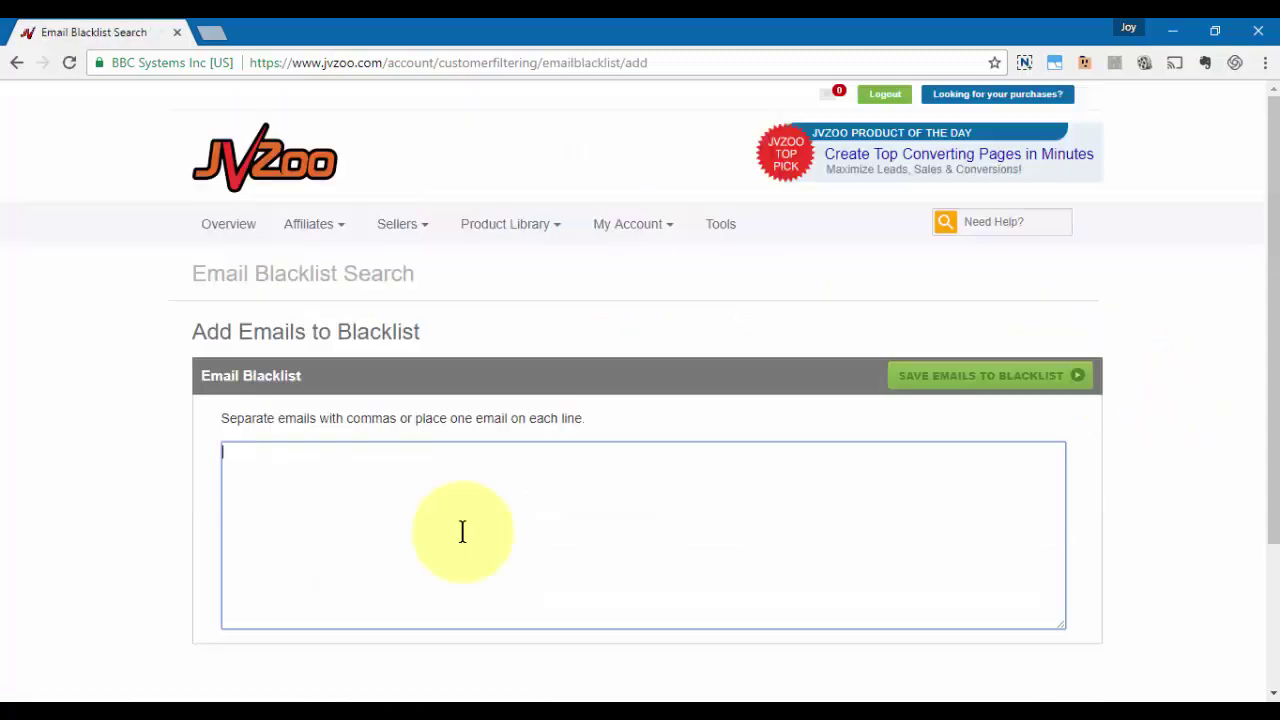
{"action": "left_click", "coordinate": [316, 514]}
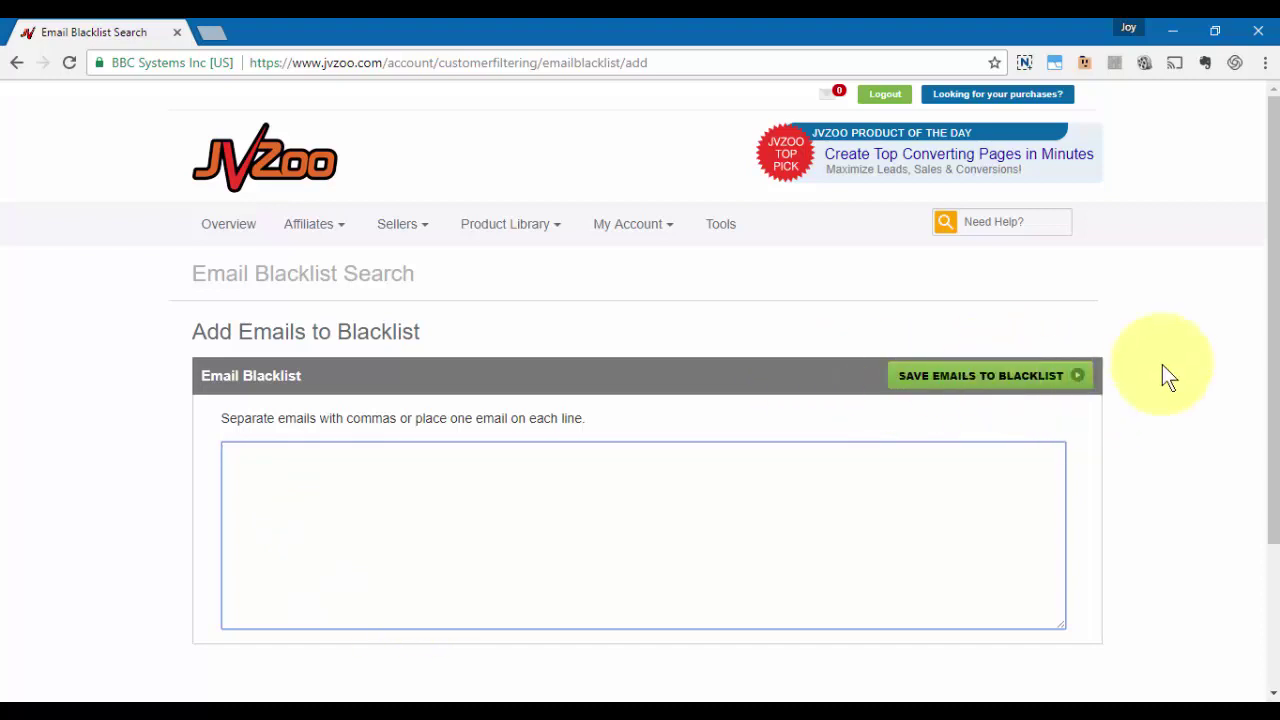
{"action": "key", "text": "alt+Left"}
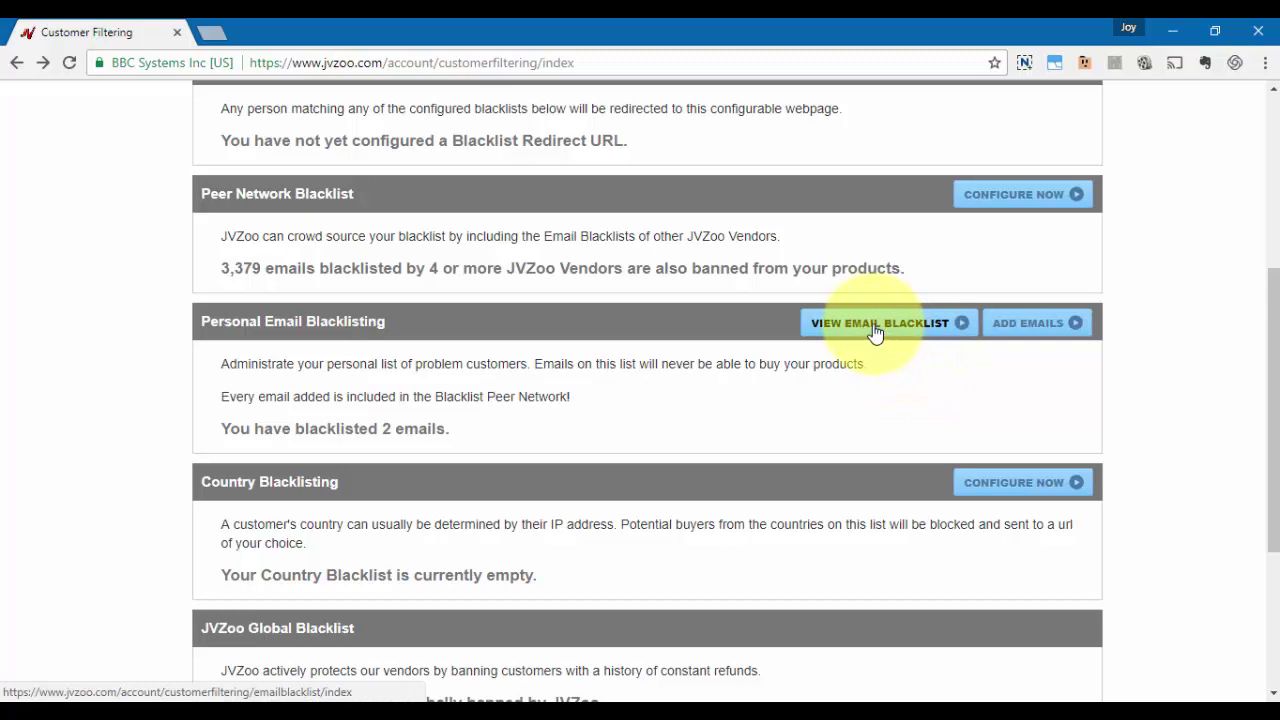
- Search the Email Blacklist with the Quick Dates range set to All Time
{"action": "left_click", "coordinate": [871, 345]}
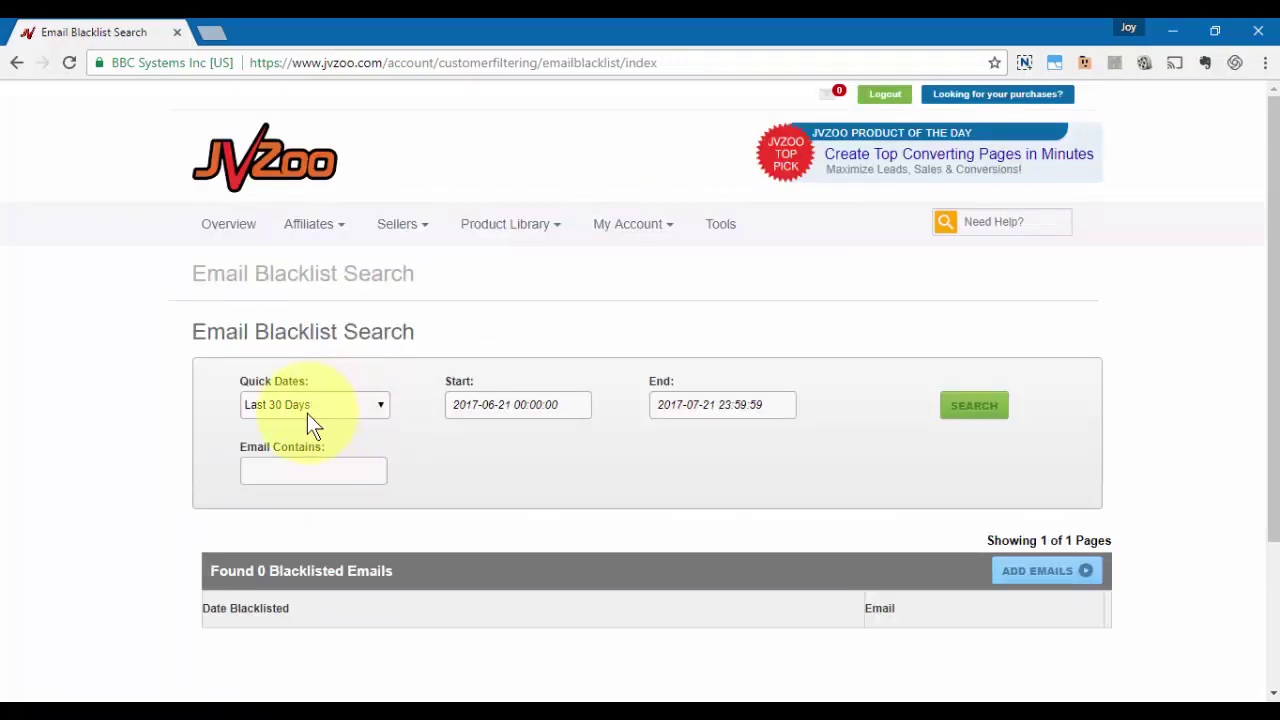
{"action": "left_click", "coordinate": [310, 411]}
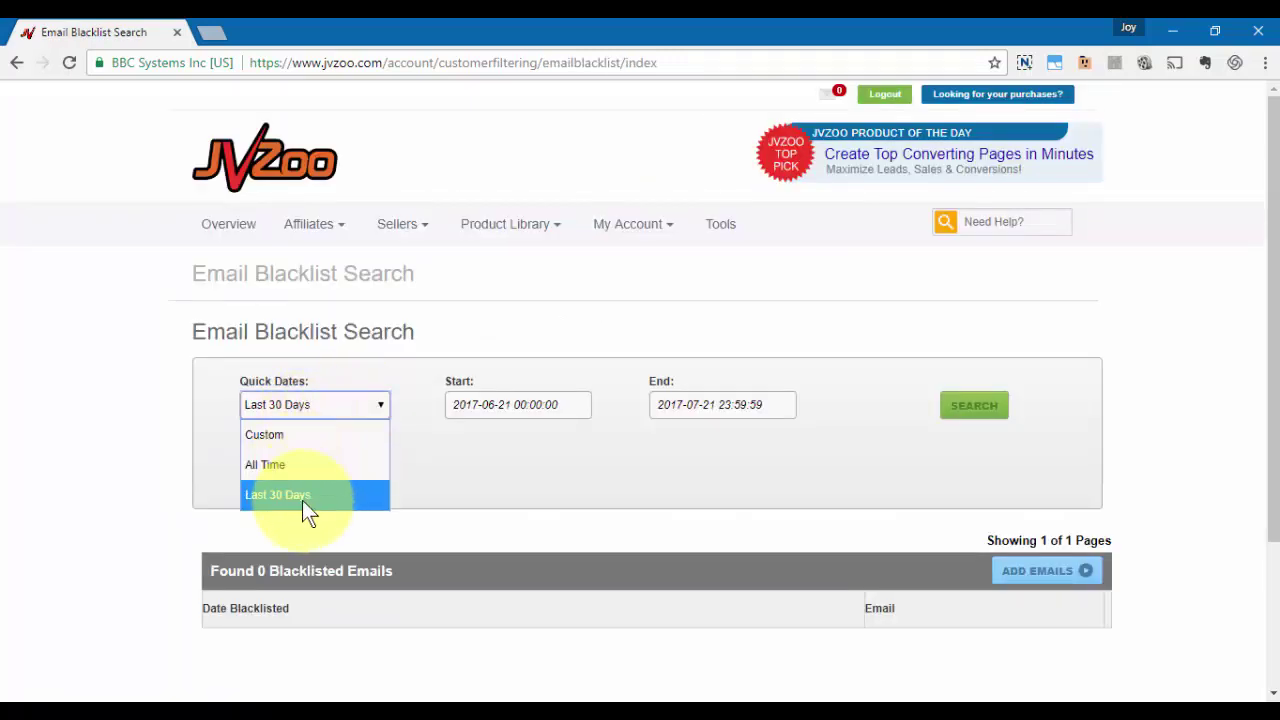
{"action": "left_click", "coordinate": [628, 489]}
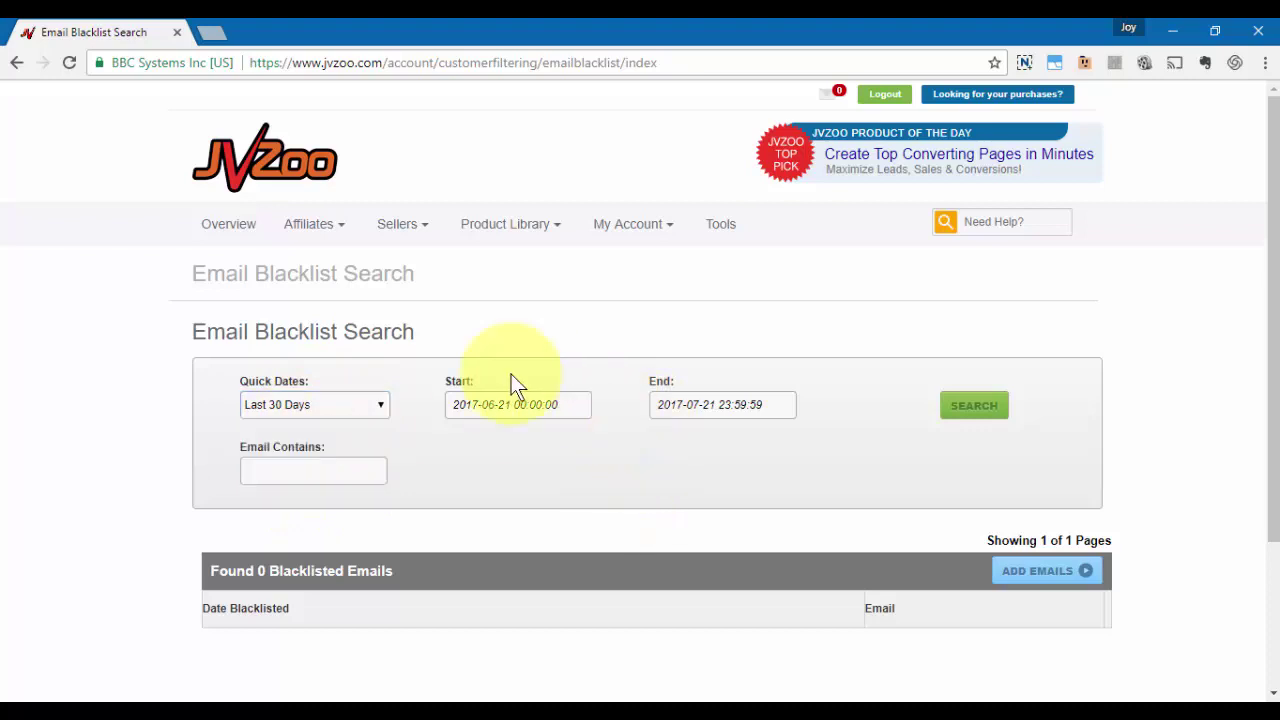
{"action": "left_click", "coordinate": [283, 405]}
{"action": "left_click", "coordinate": [287, 466]}
{"action": "left_click", "coordinate": [986, 412]}
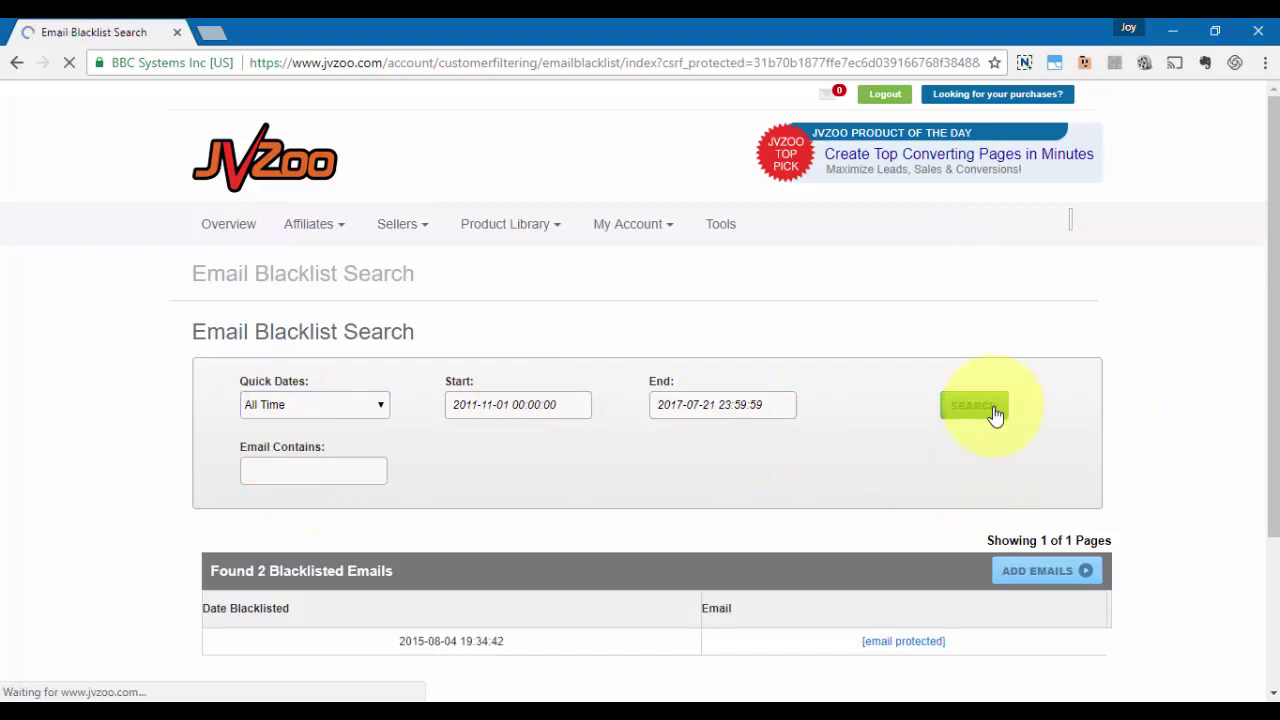
{"action": "scroll", "coordinate": [1020, 480], "scroll_direction": "down", "scroll_amount": 1}
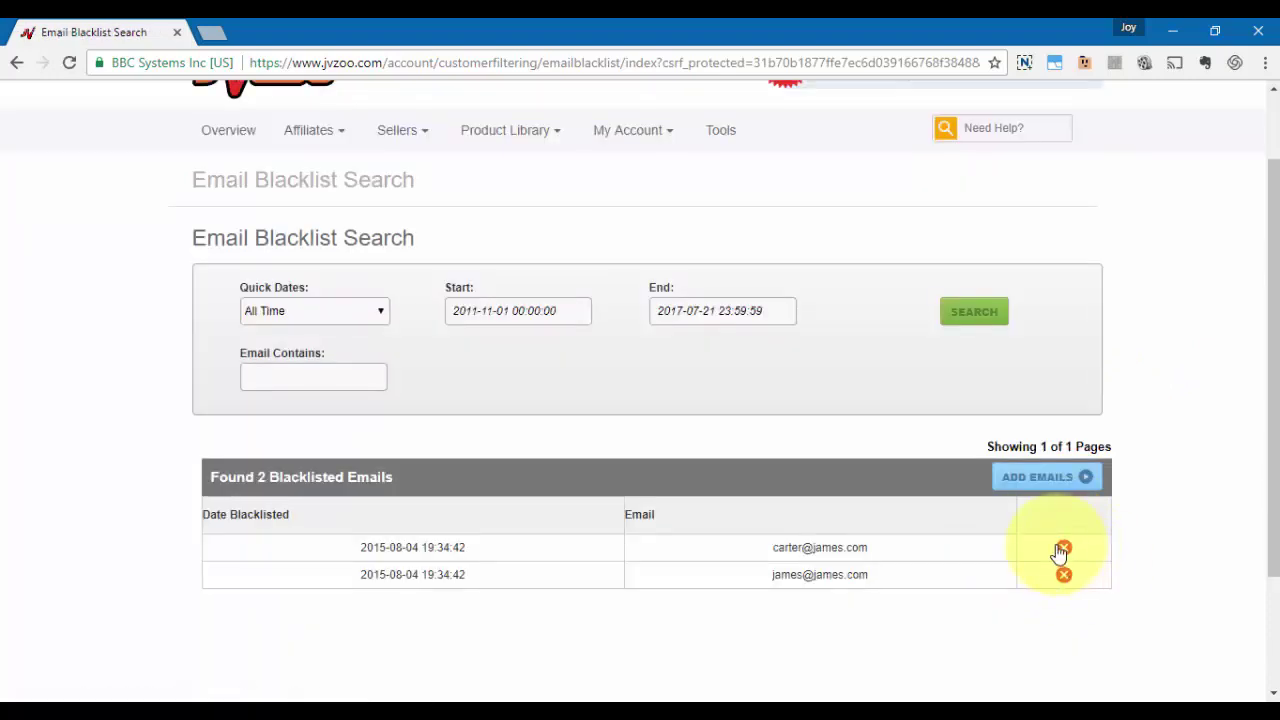
- Remove the first blacklisted email address and confirm the removal
{"action": "left_click", "coordinate": [1062, 550]}
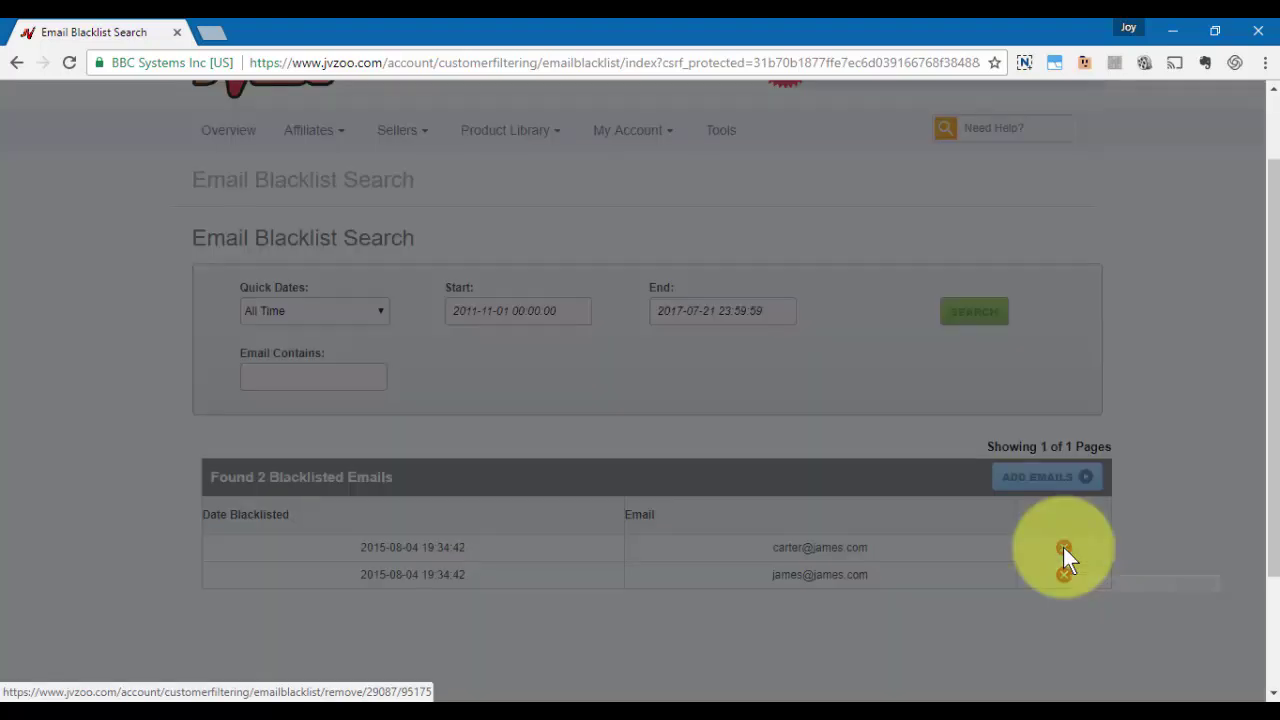
{"action": "left_click", "coordinate": [785, 458]}
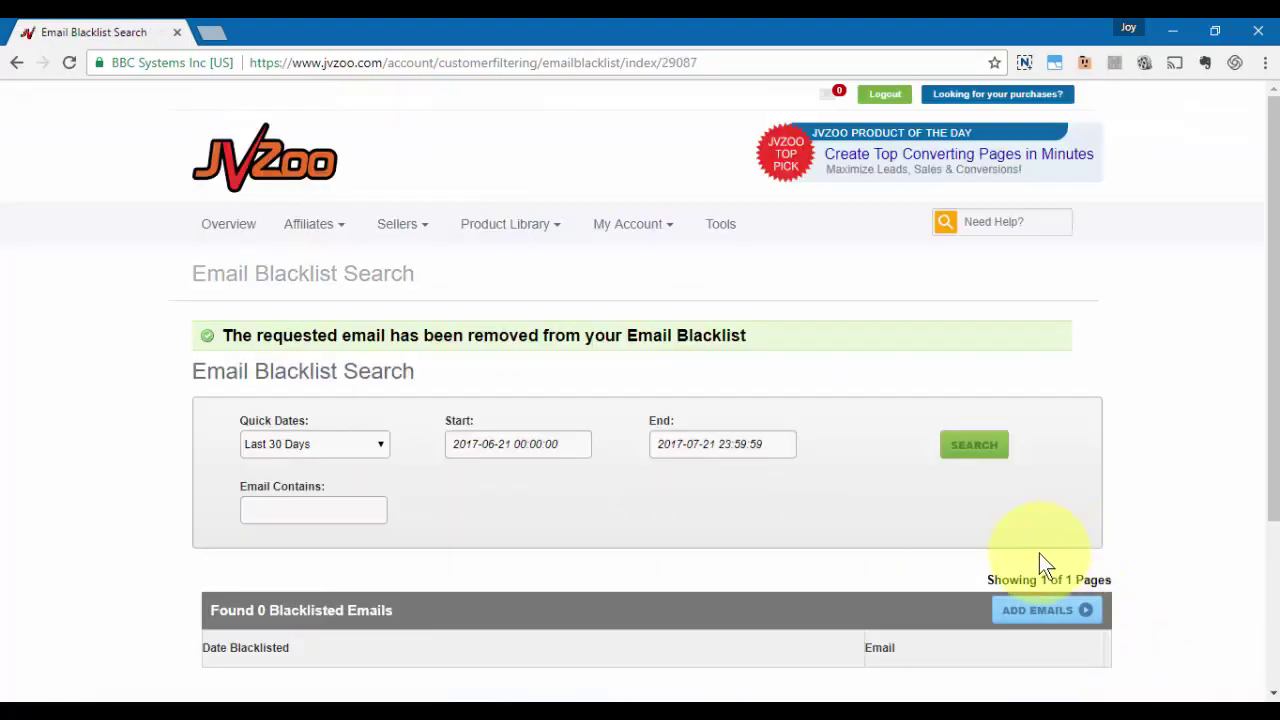
{"action": "scroll", "coordinate": [1040, 550], "scroll_direction": "down", "scroll_amount": 3}
{"action": "scroll", "coordinate": [1041, 545], "scroll_direction": "up", "scroll_amount": 2}
- Open the Country Blacklisting settings from the Customer Filtering page
{"action": "mouse_move", "coordinate": [651, 183]}
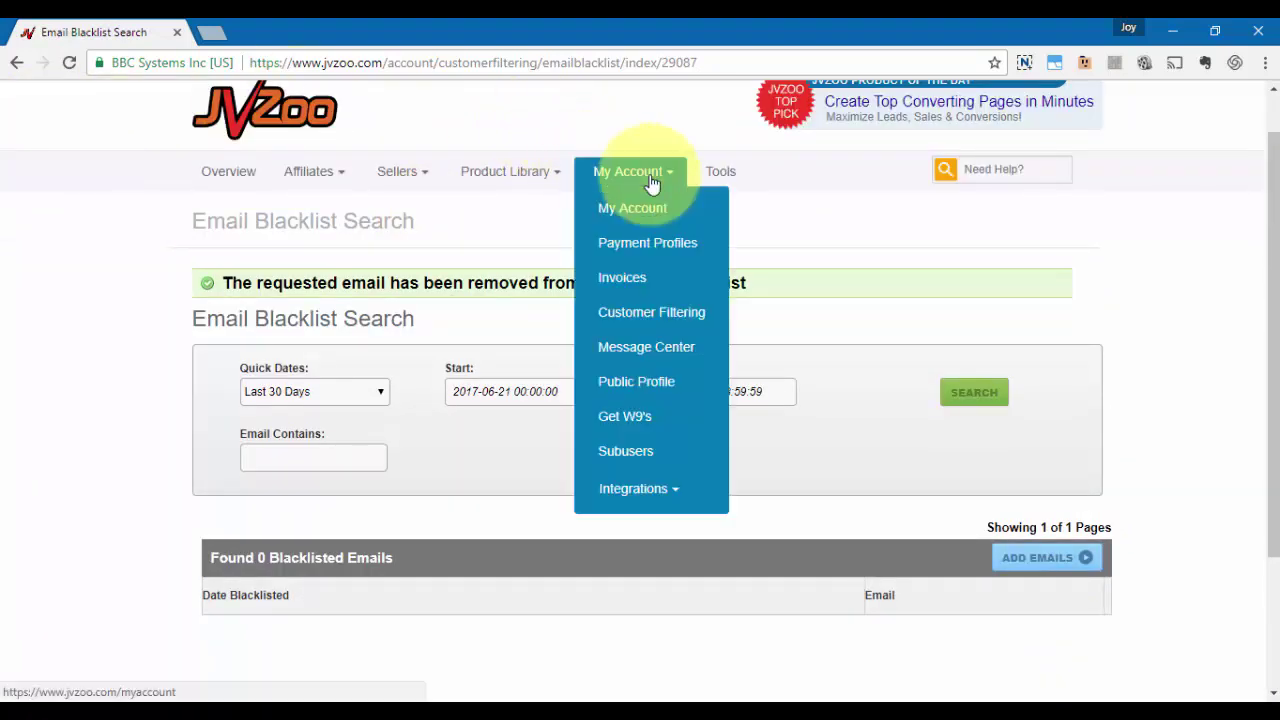
{"action": "left_click", "coordinate": [684, 311]}
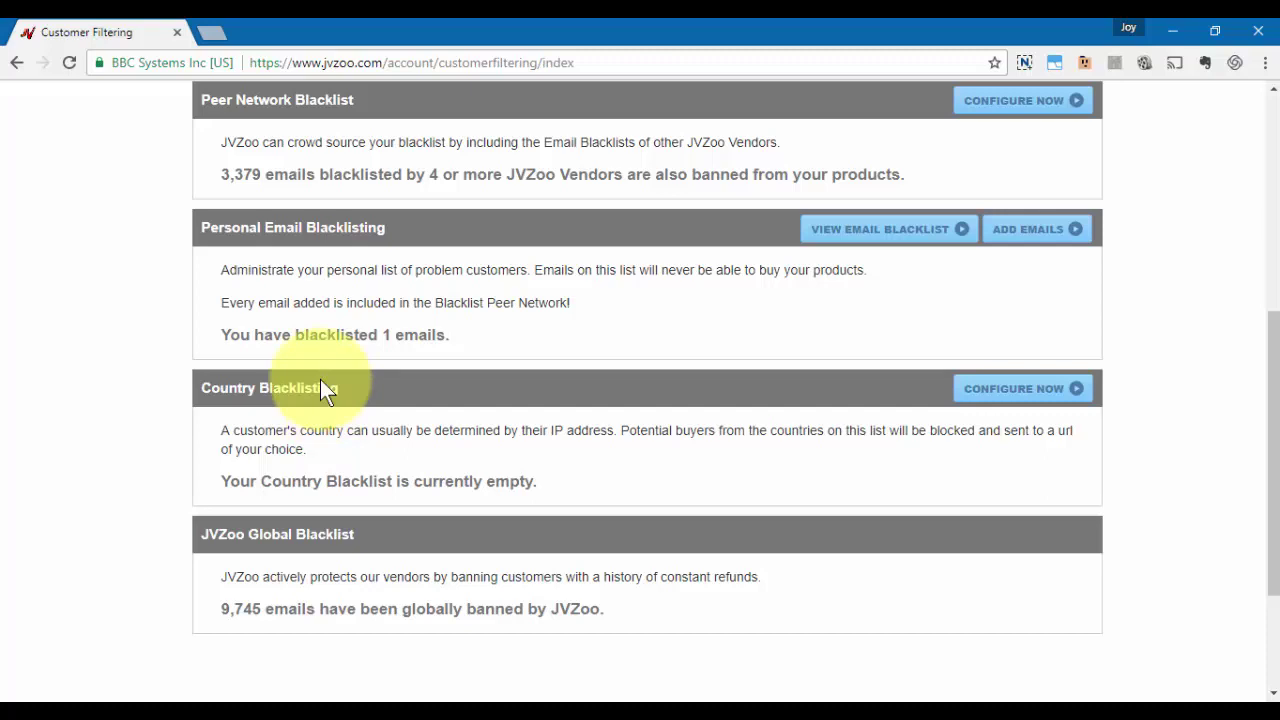
{"action": "left_click", "coordinate": [1020, 398]}
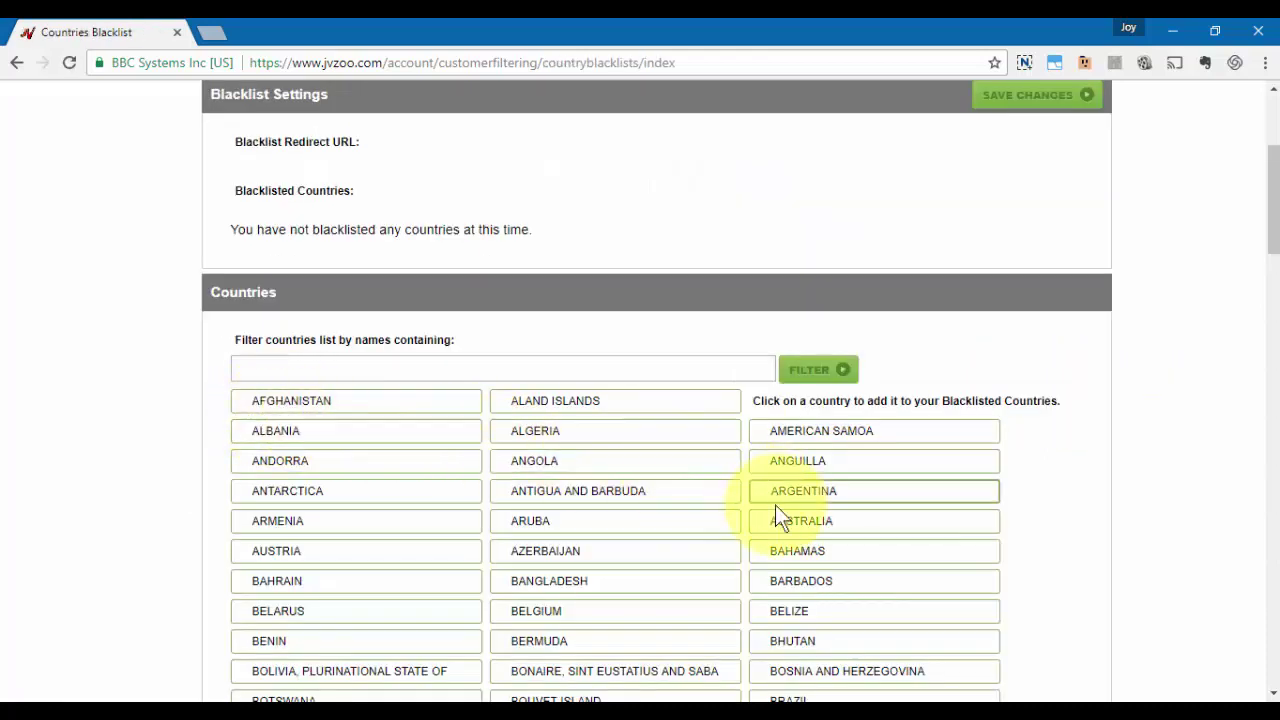
{"action": "scroll", "coordinate": [772, 505], "scroll_direction": "up", "scroll_amount": 1}
{"action": "scroll", "coordinate": [643, 528], "scroll_direction": "down", "scroll_amount": 4}
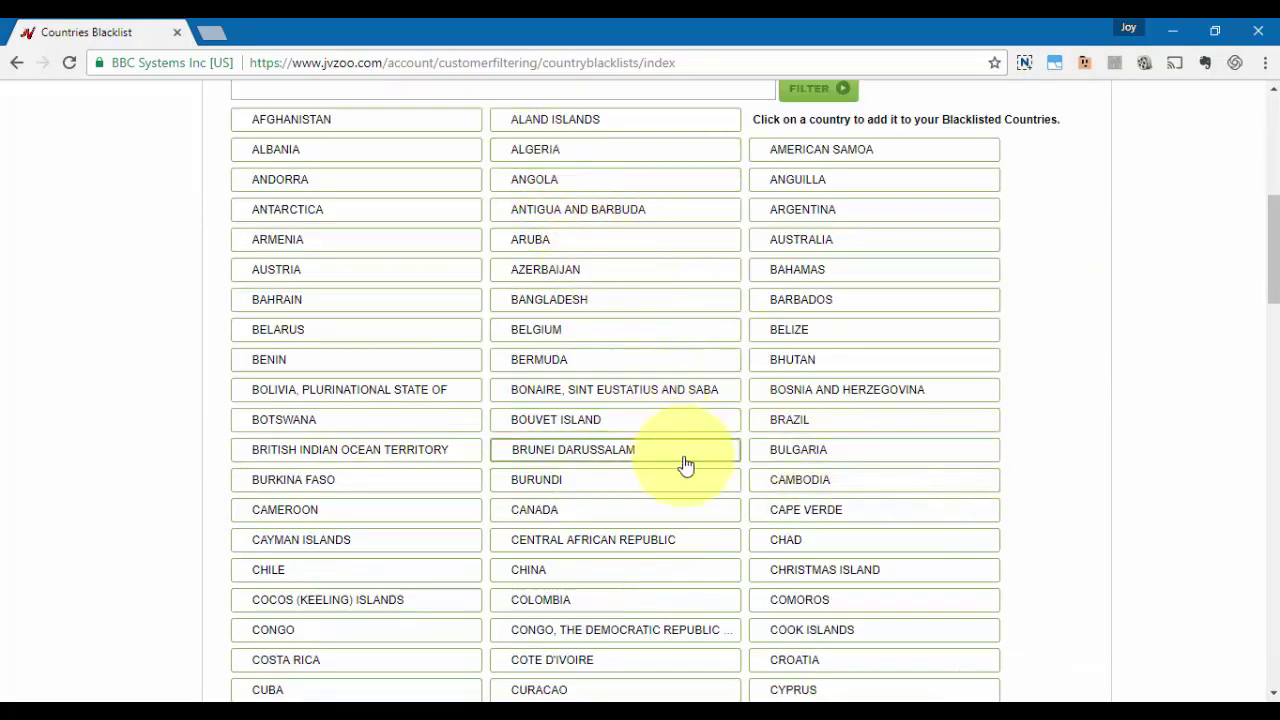
- Add Canada to the country blacklist, remove it again, and save the empty list
{"action": "left_click", "coordinate": [619, 522]}
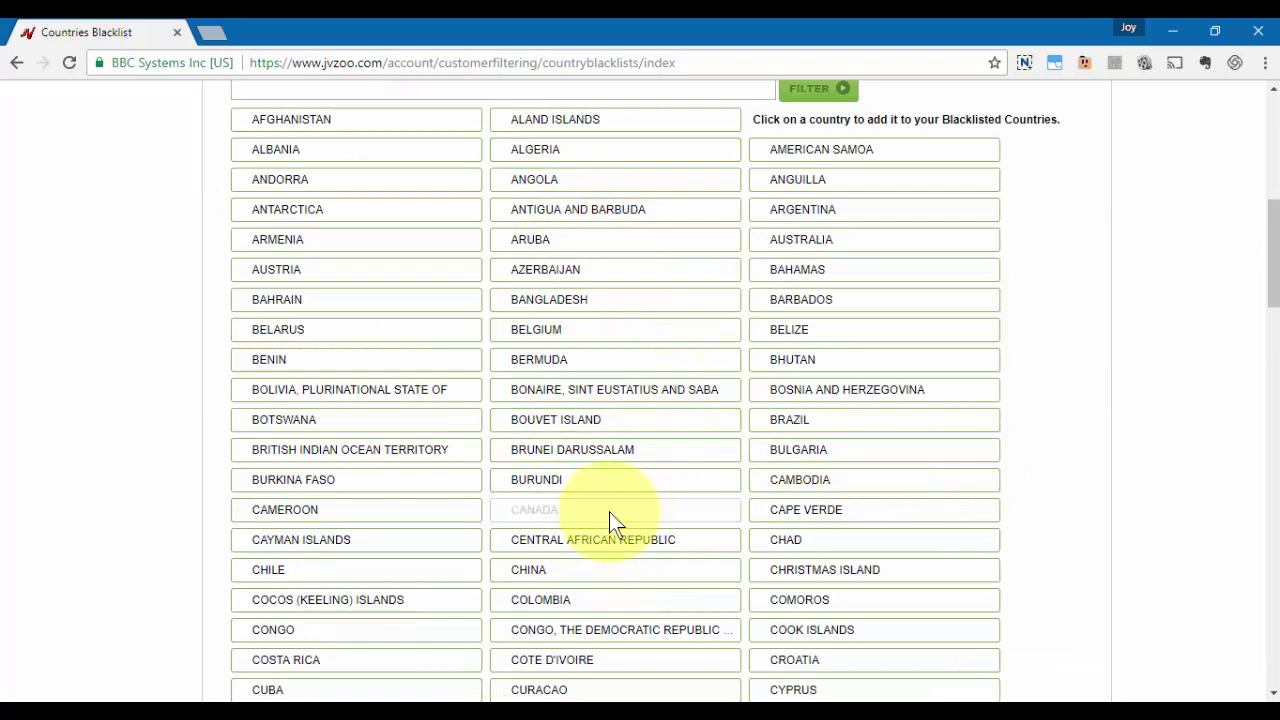
{"action": "scroll", "coordinate": [1094, 457], "scroll_direction": "down", "scroll_amount": 1}
{"action": "scroll", "coordinate": [1090, 456], "scroll_direction": "up", "scroll_amount": 4}
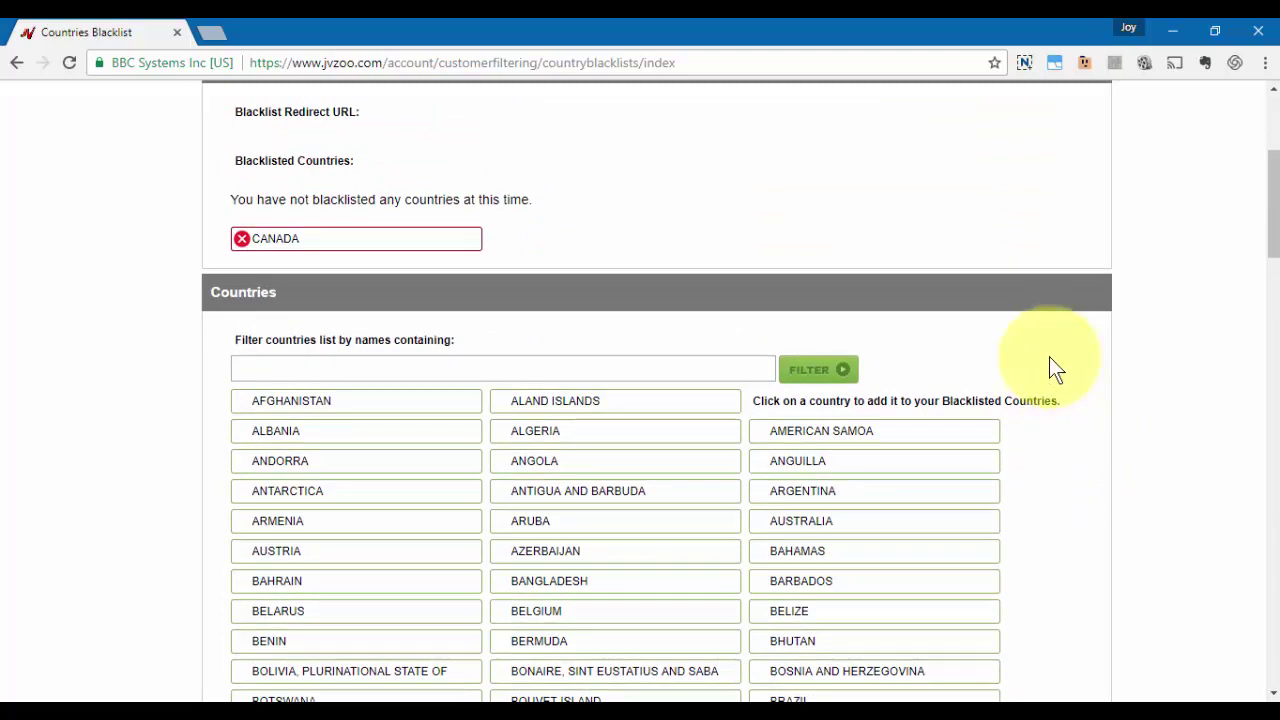
{"action": "scroll", "coordinate": [1055, 357], "scroll_direction": "up", "scroll_amount": 1}
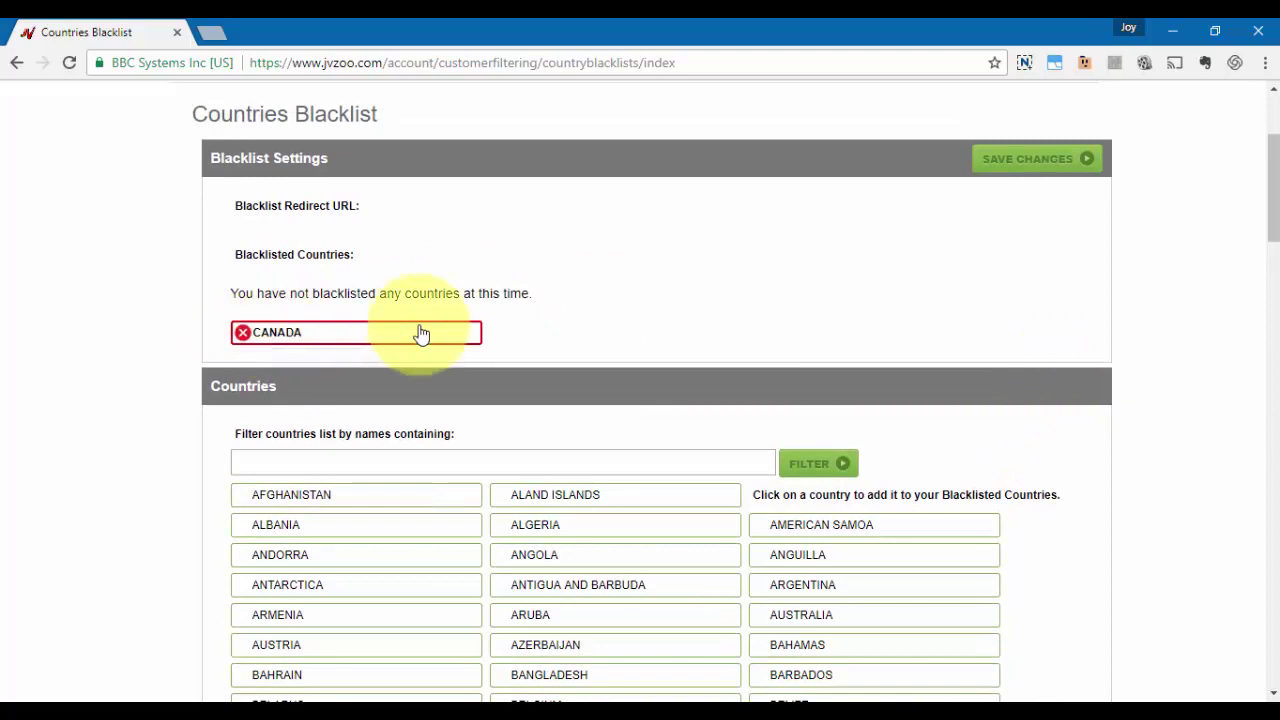
{"action": "left_click", "coordinate": [1042, 166]}
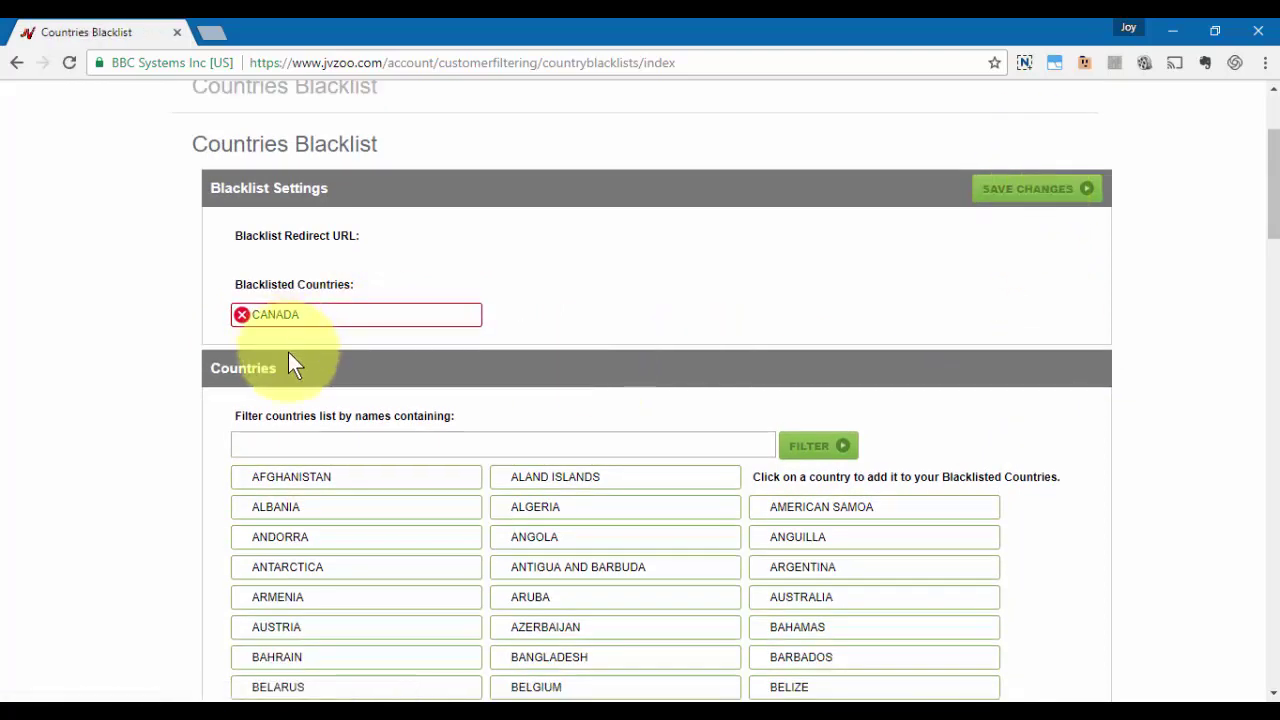
{"action": "left_click", "coordinate": [241, 316]}
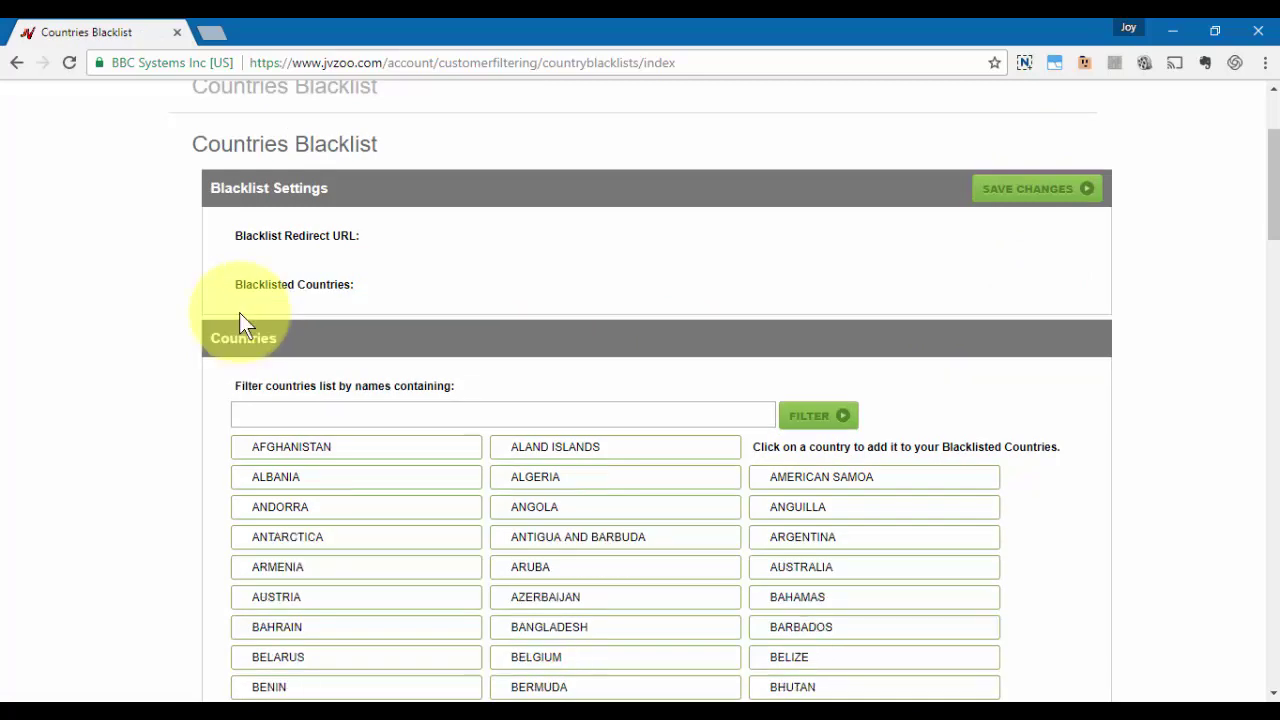
{"action": "left_click", "coordinate": [1037, 200]}
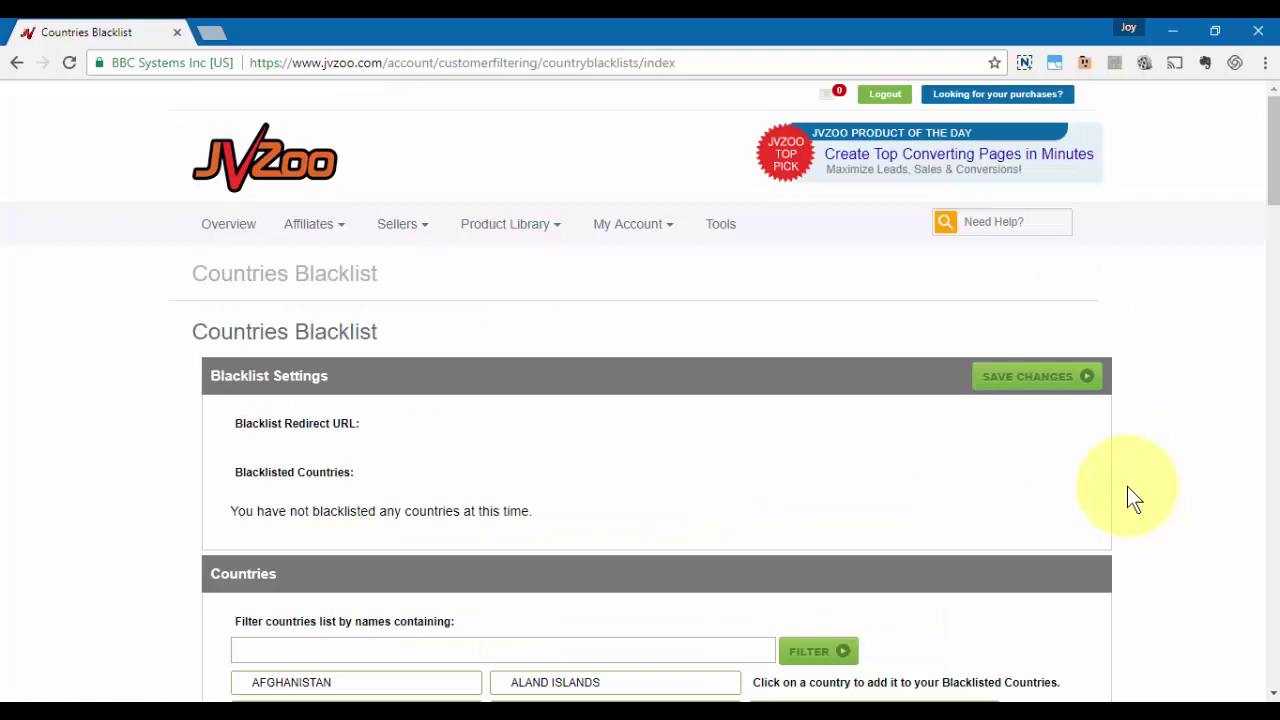